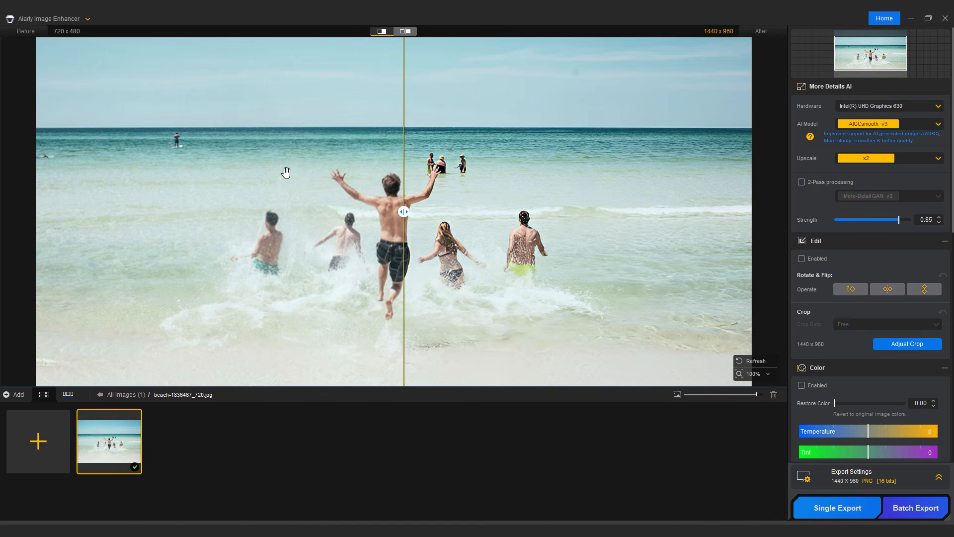
# Step: Compare the beach photo before and after enhancement, and collapse the Edit, Color, Face Restoration and HDR settings
pyautogui.moveTo(393, 213); pyautogui.dragTo(134, 197)
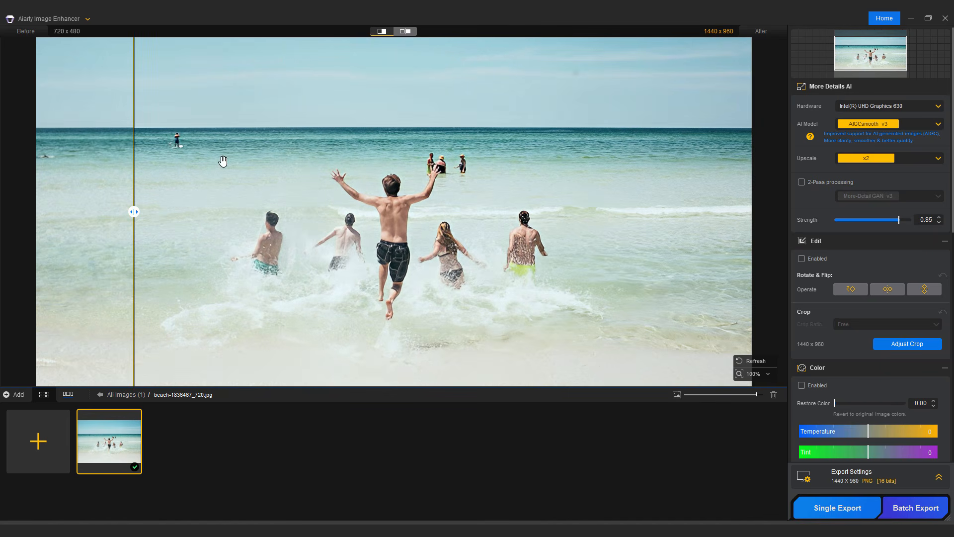
pyautogui.click(945, 242)
pyautogui.click(945, 259)
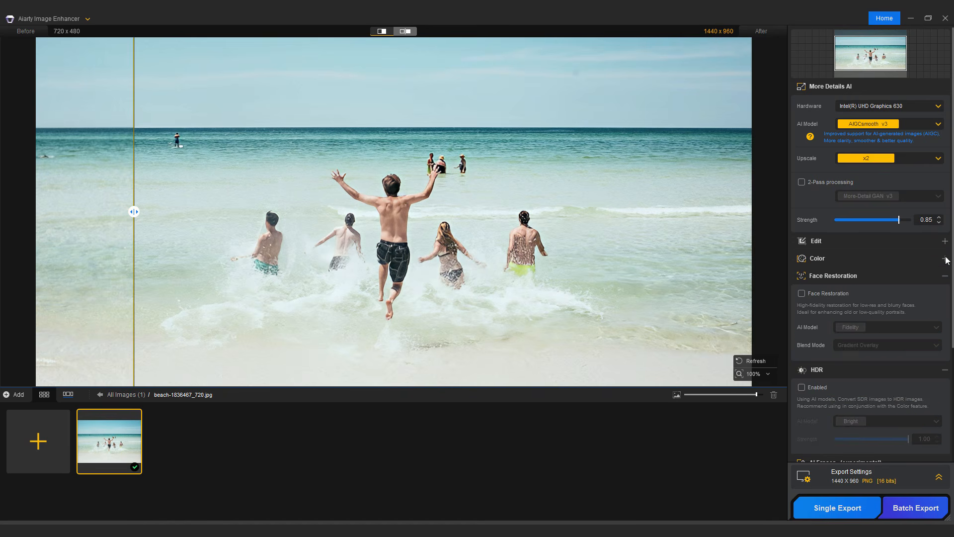
pyautogui.scroll(-3, 949, 228)
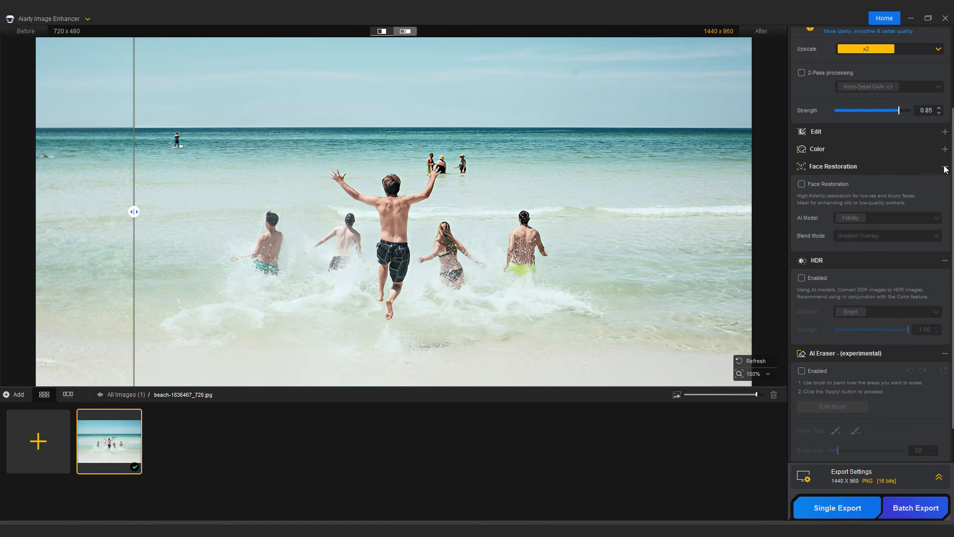
pyautogui.click(944, 164)
pyautogui.click(945, 213)
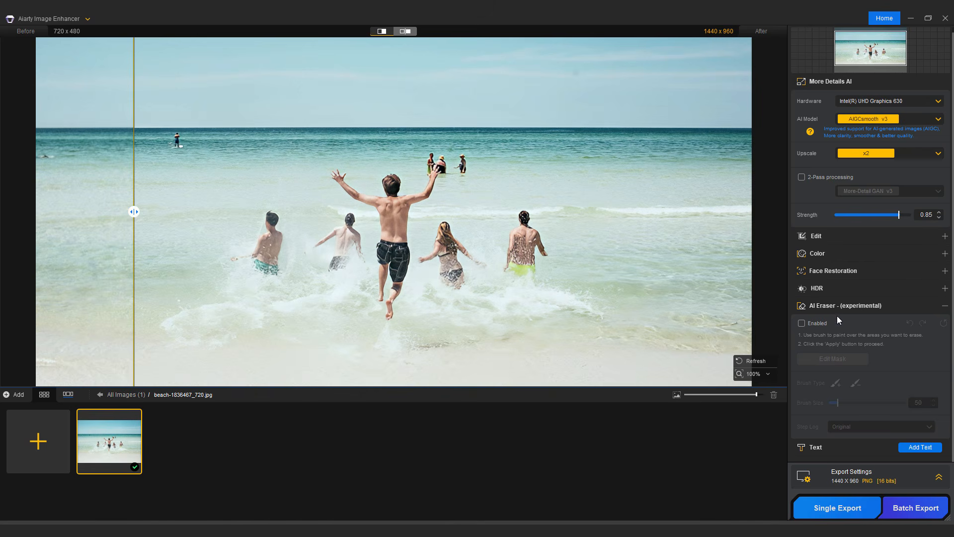
# Step: Enable AI Eraser and erase the distant paddleboarder near the horizon using a brush size of 18
pyautogui.click(801, 323)
pyautogui.click(832, 357)
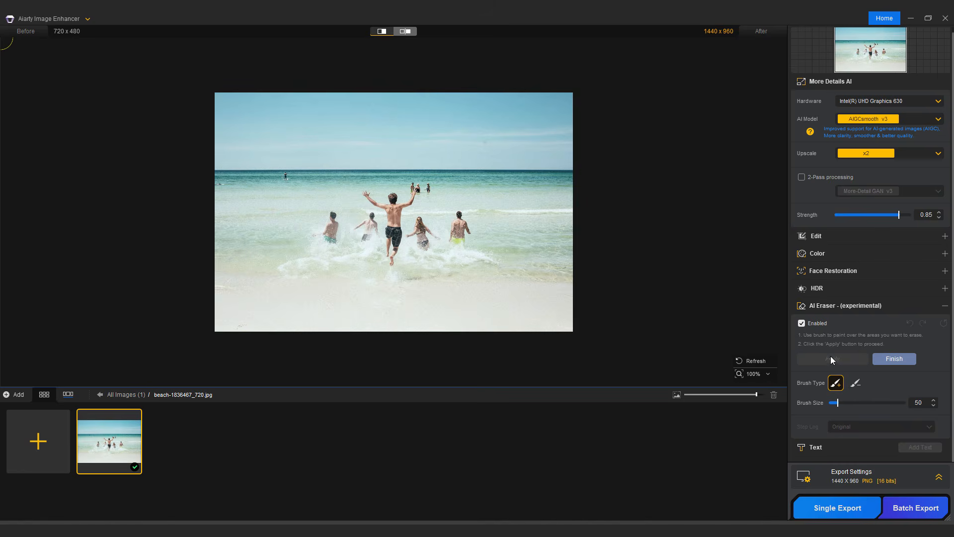
pyautogui.scroll(10, 480, 175)
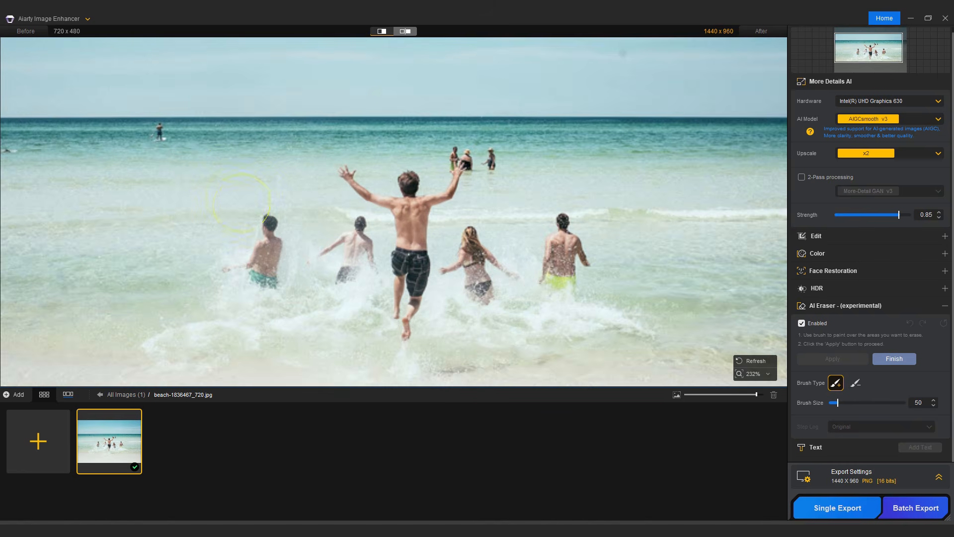
pyautogui.scroll(1, 216, 179)
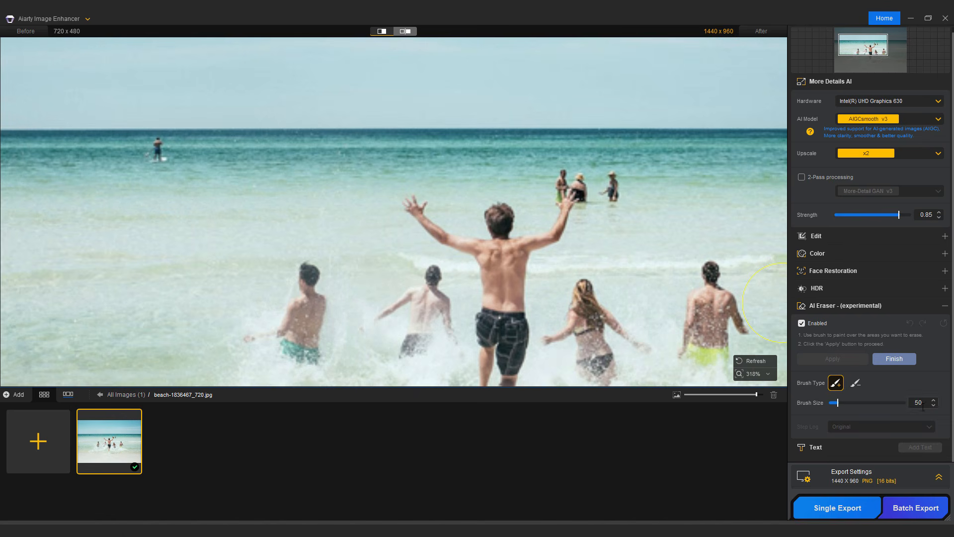
pyautogui.moveTo(839, 400); pyautogui.dragTo(835, 401)
pyautogui.moveTo(159, 145); pyautogui.dragTo(155, 151)
pyautogui.click(831, 358)
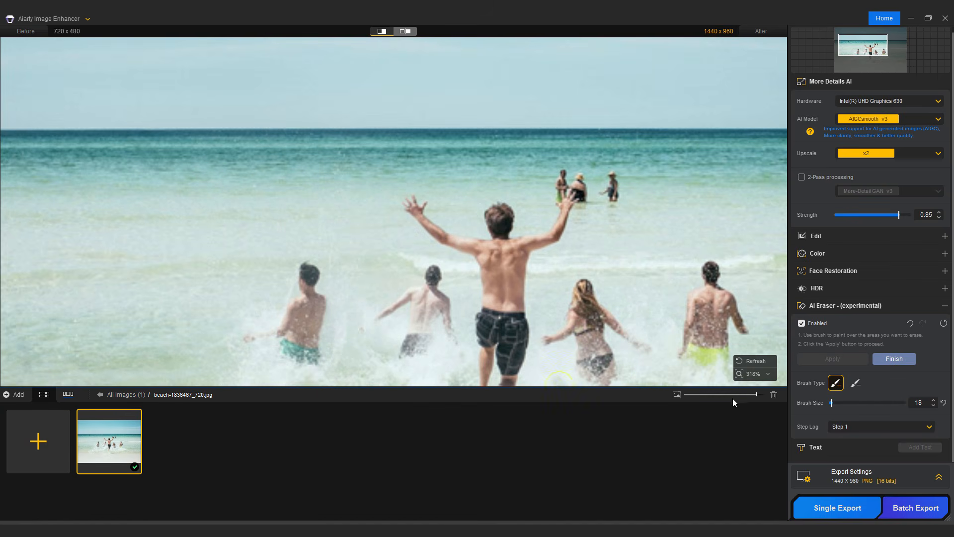
# Step: Fit the beach photo in the view and remove it from the image list
pyautogui.click(760, 376)
pyautogui.click(700, 409)
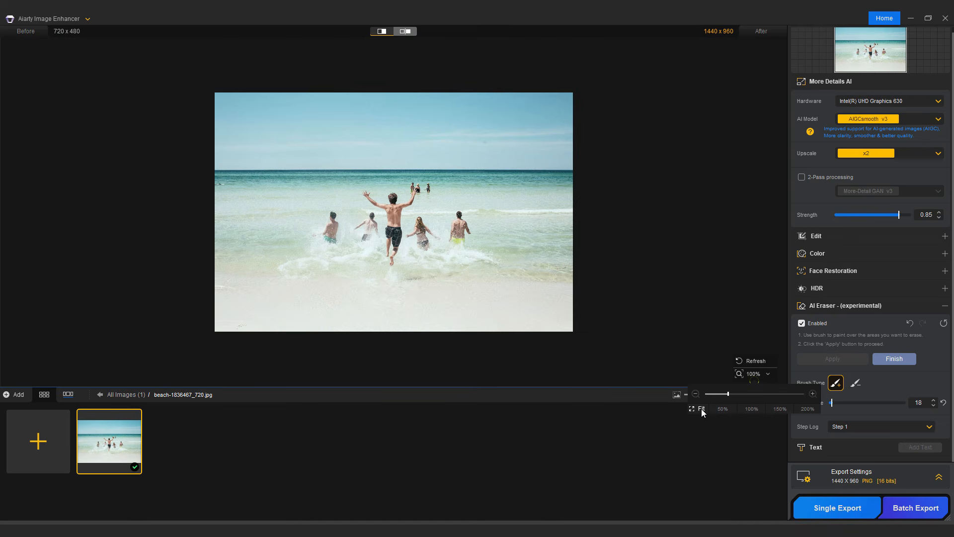
pyautogui.click(701, 409)
pyautogui.click(549, 210)
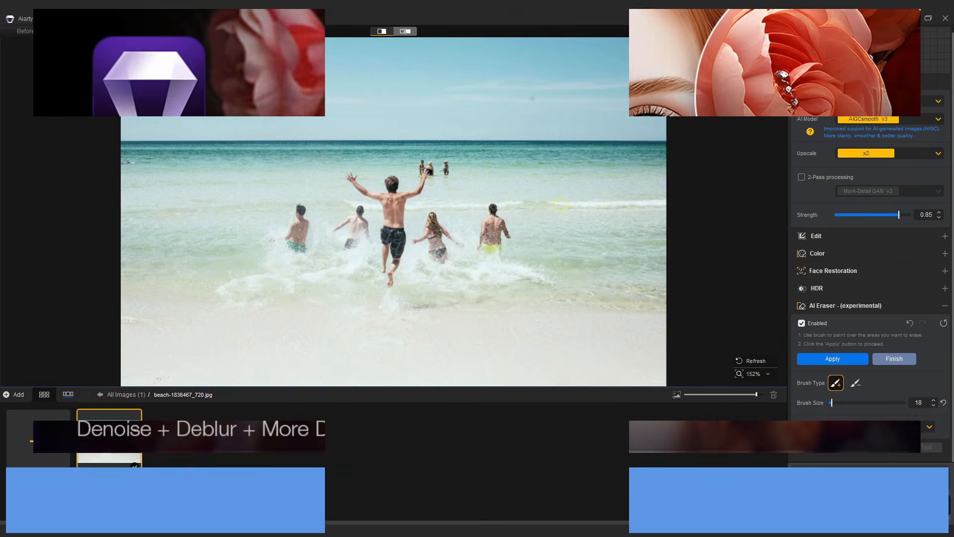
pyautogui.click(773, 395)
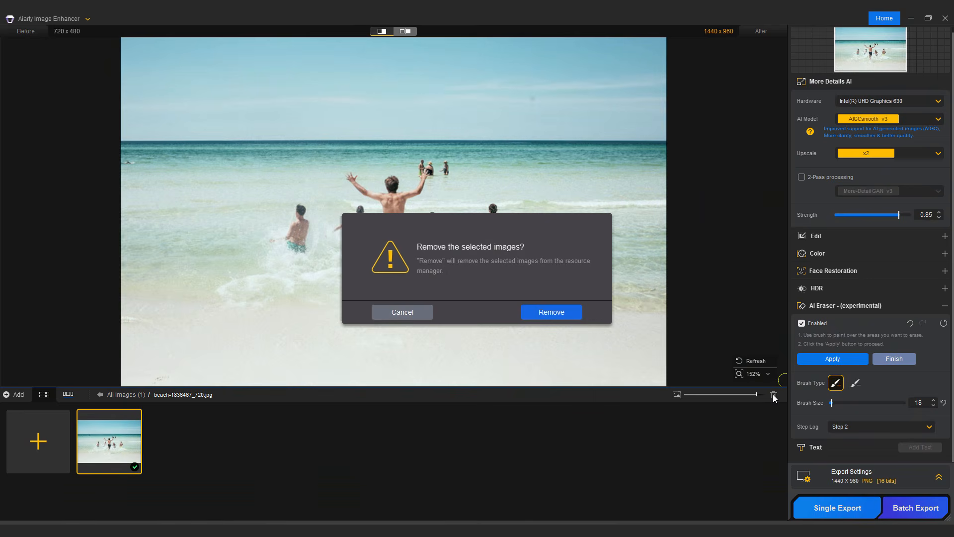
pyautogui.click(565, 317)
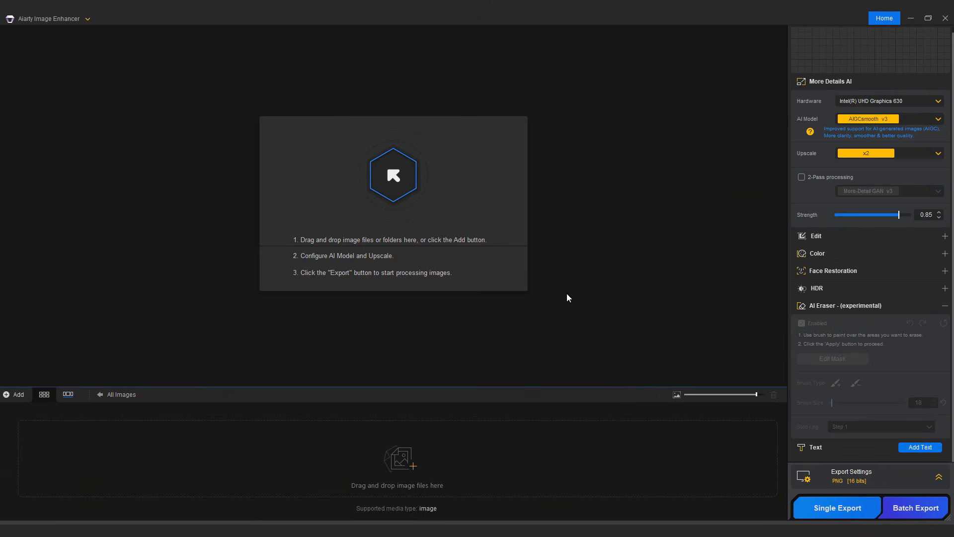
# Step: Add adventure-842584_720.jpg and generate its enhanced preview with the More-Detail GAN v3 model
pyautogui.click(392, 174)
pyautogui.click(657, 400)
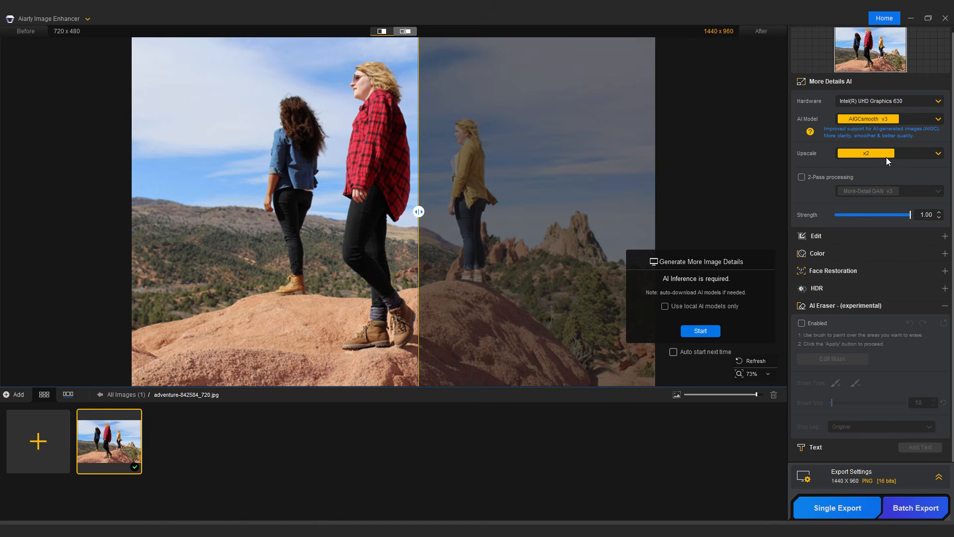
pyautogui.click(938, 120)
pyautogui.scroll(1, 924, 130)
pyautogui.click(869, 133)
pyautogui.click(704, 332)
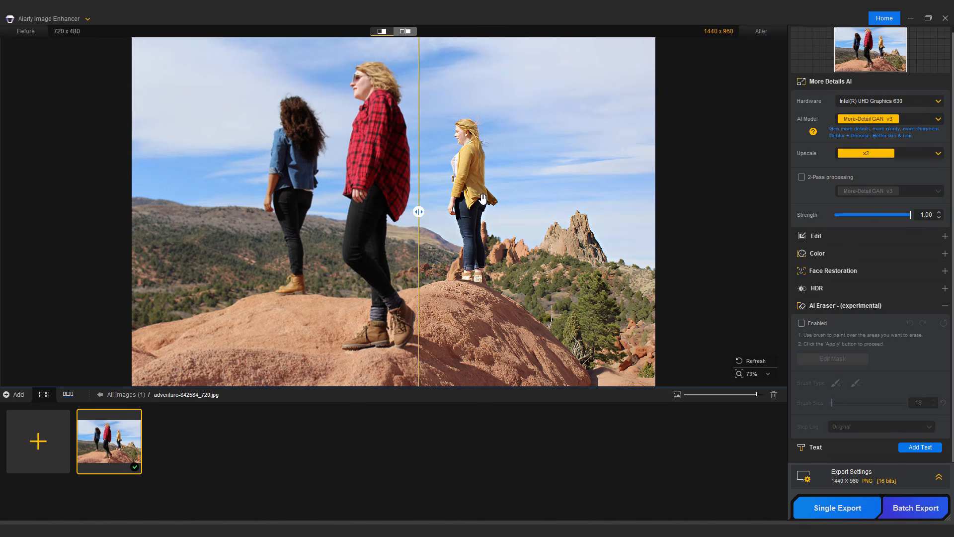
# Step: Compare the original hiking photo with the enhanced version and set the enhancement strength to 0.85
pyautogui.moveTo(419, 210); pyautogui.dragTo(228, 185)
pyautogui.scroll(2, 332, 133)
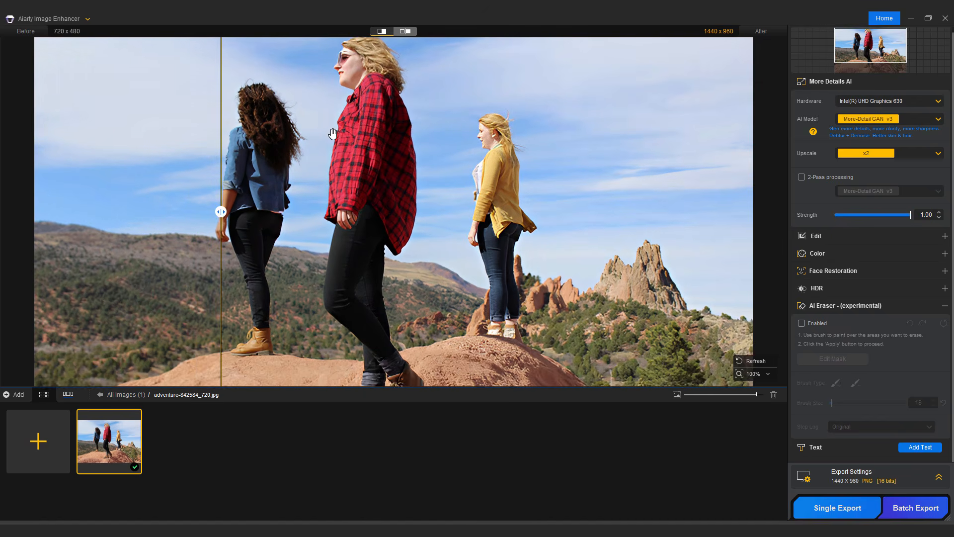
pyautogui.moveTo(332, 133); pyautogui.dragTo(367, 179)
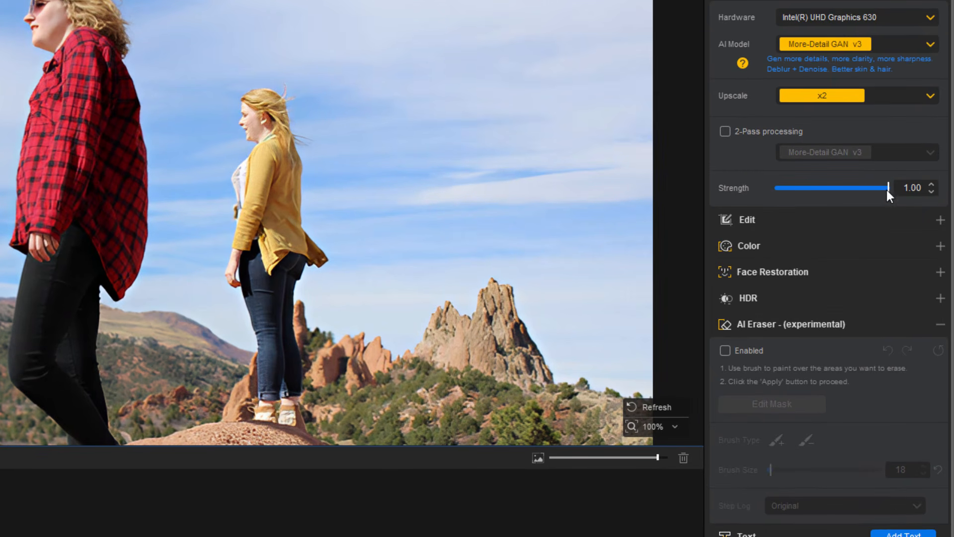
pyautogui.moveTo(889, 189); pyautogui.dragTo(873, 190)
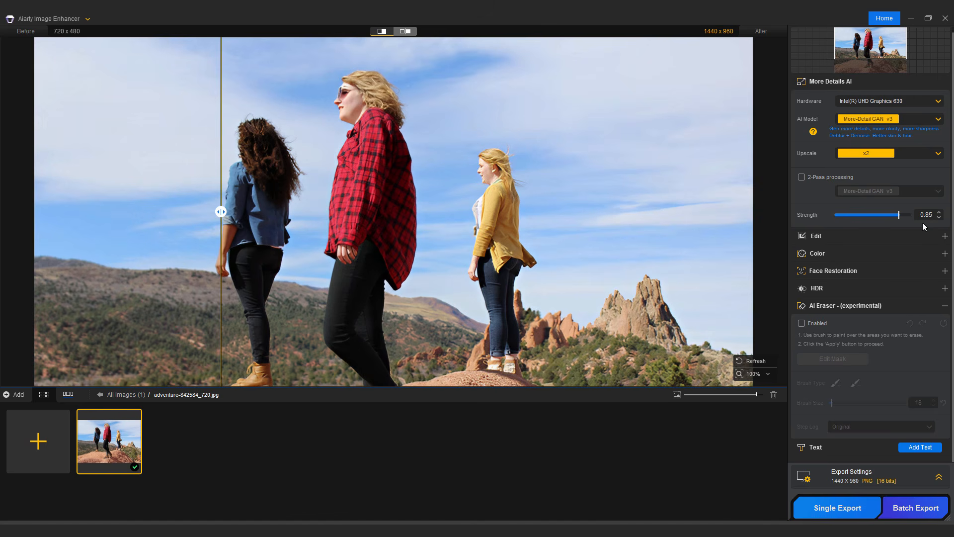
pyautogui.moveTo(222, 211); pyautogui.dragTo(182, 180)
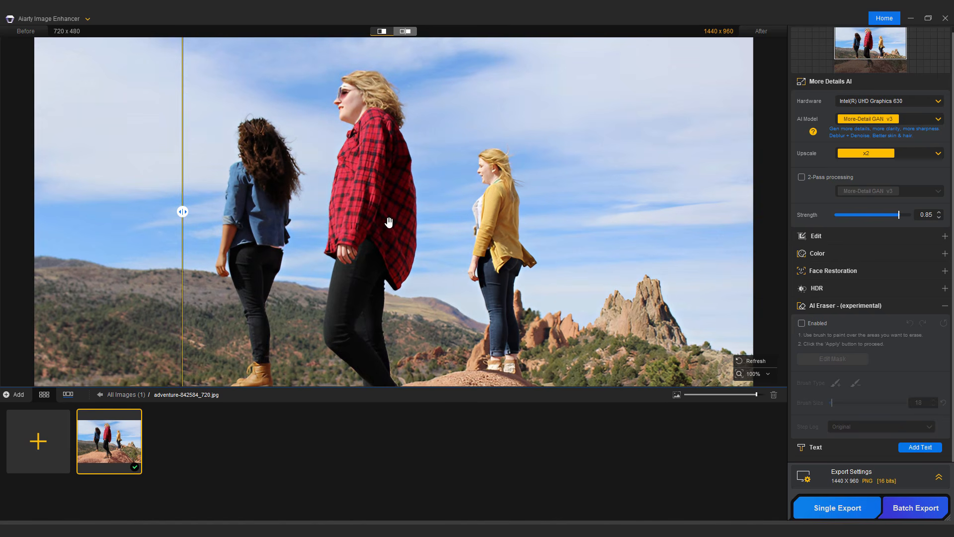
pyautogui.scroll(-2, 389, 222)
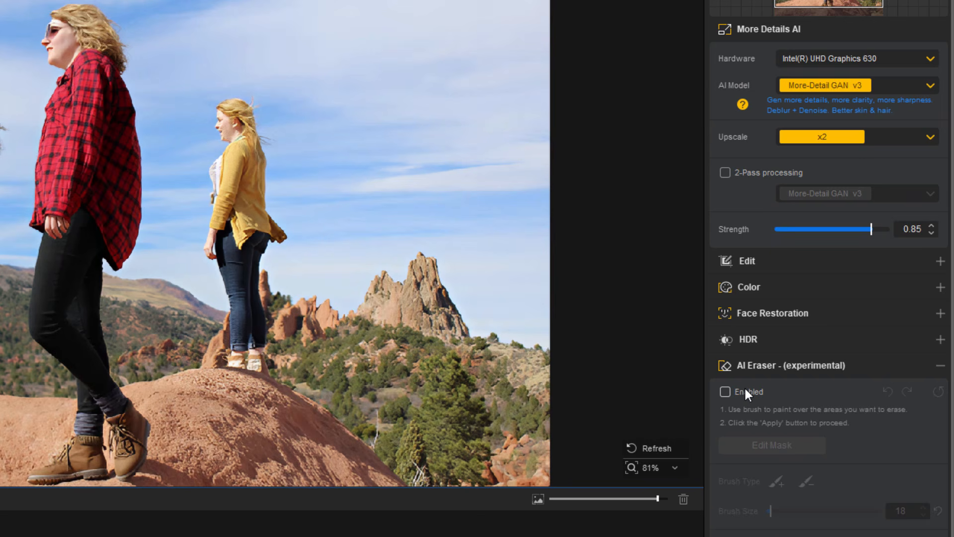
# Step: Enable AI Eraser, start editing the mask and paint over the woman in the yellow cardigan
pyautogui.click(731, 385)
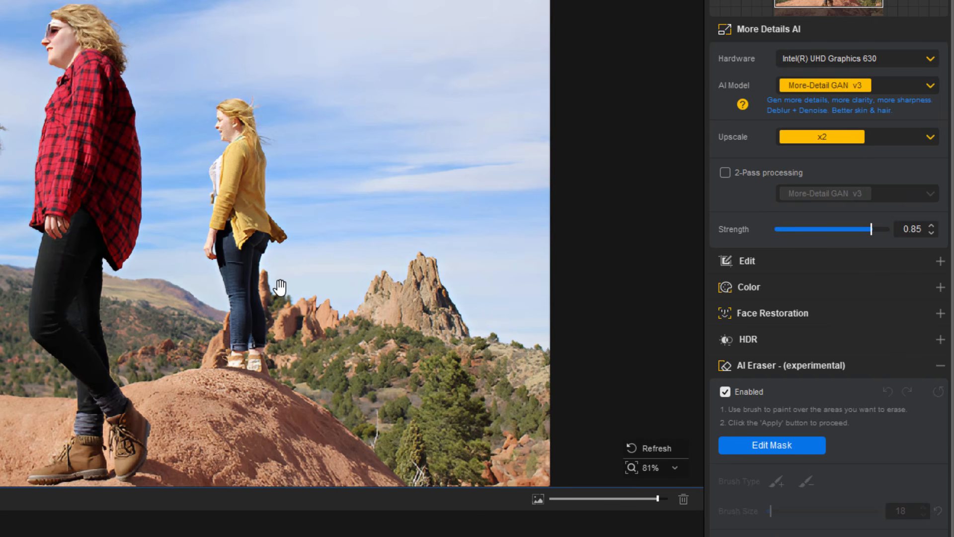
pyautogui.click(773, 443)
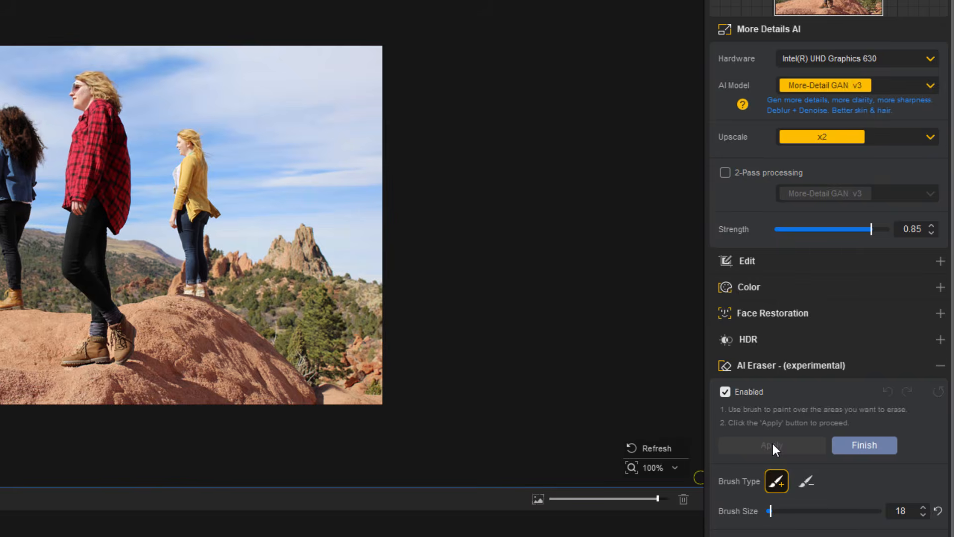
pyautogui.scroll(2, 158, 234)
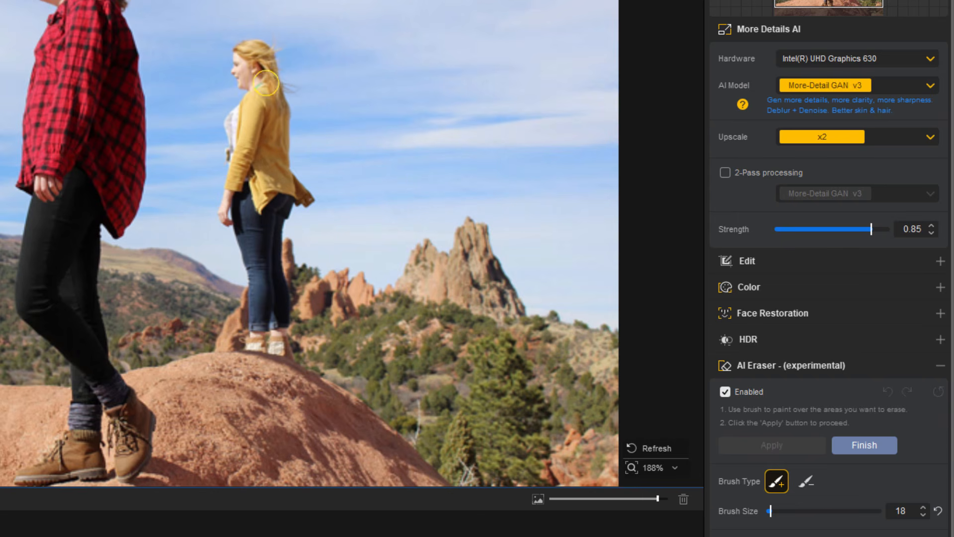
pyautogui.click(271, 51)
pyautogui.moveTo(271, 51)
pyautogui.mouseDown()
pyautogui.moveTo(242, 54)
pyautogui.moveTo(251, 83)
pyautogui.moveTo(234, 124)
pyautogui.moveTo(231, 212)
pyautogui.moveTo(232, 199)
pyautogui.moveTo(256, 298)
pyautogui.moveTo(251, 342)
pyautogui.moveTo(285, 352)
pyautogui.moveTo(275, 222)
pyautogui.moveTo(307, 198)
pyautogui.moveTo(279, 141)
pyautogui.moveTo(285, 78)
pyautogui.moveTo(258, 62)
pyautogui.moveTo(265, 103)
pyautogui.moveTo(252, 175)
pyautogui.moveTo(265, 305)
pyautogui.moveTo(262, 135)
pyautogui.moveTo(276, 213)
pyautogui.moveTo(249, 189)
pyautogui.mouseUp()
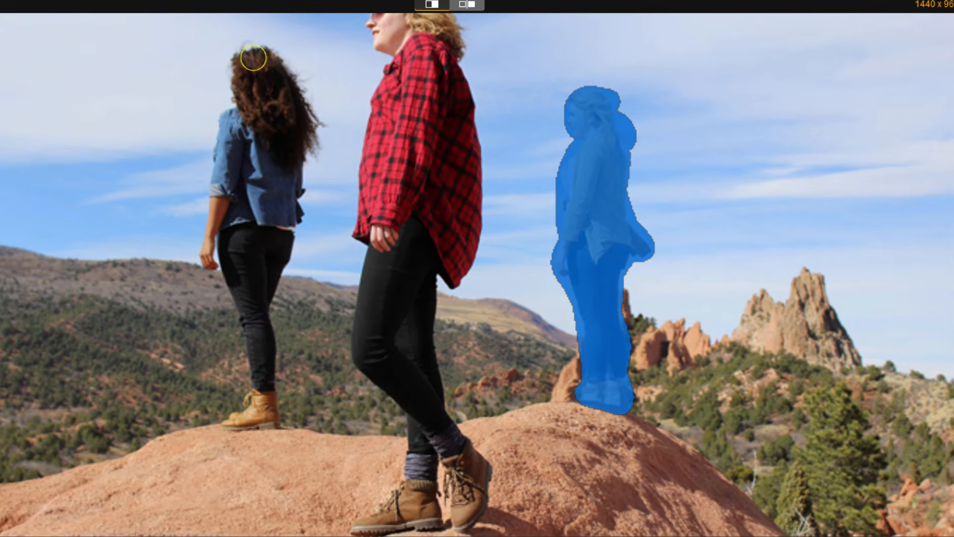
# Step: Start masking the woman in the denim jacket and subtract the stray mask strokes from the sky beside her
pyautogui.moveTo(255, 58)
pyautogui.mouseDown()
pyautogui.moveTo(244, 110)
pyautogui.moveTo(232, 115)
pyautogui.moveTo(210, 264)
pyautogui.moveTo(216, 230)
pyautogui.moveTo(81, 199)
pyautogui.moveTo(111, 238)
pyautogui.mouseUp()
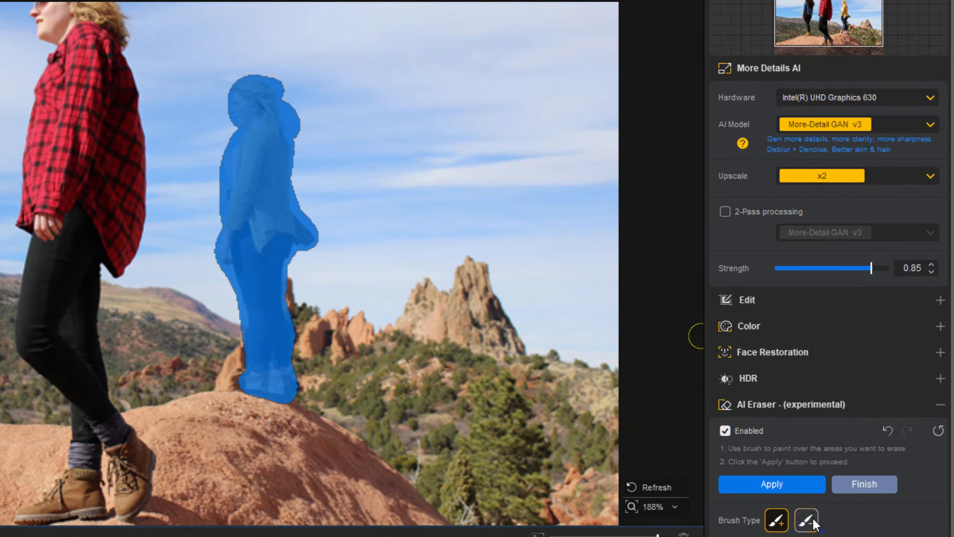
pyautogui.click(907, 523)
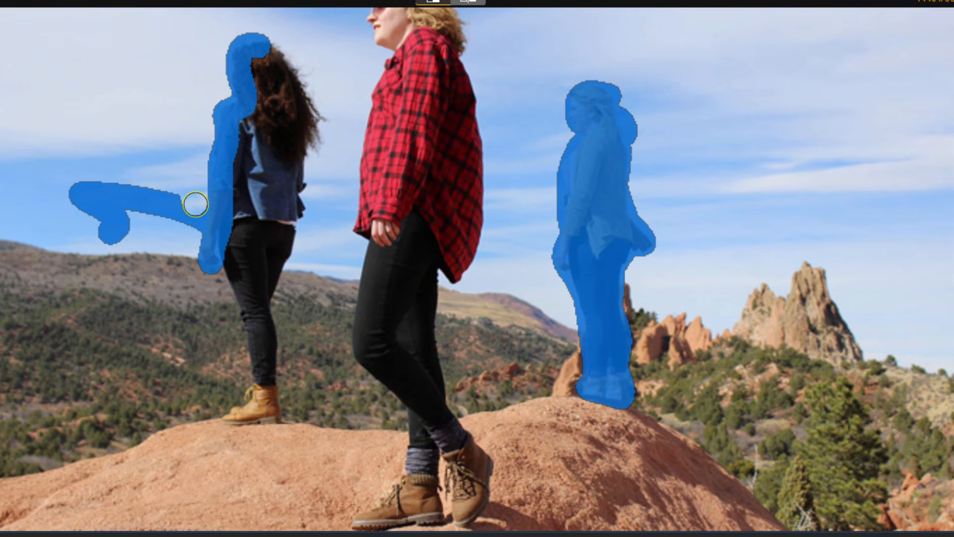
pyautogui.moveTo(77, 201)
pyautogui.mouseDown()
pyautogui.moveTo(73, 220)
pyautogui.moveTo(5, 185)
pyautogui.mouseUp()
pyautogui.moveTo(122, 186)
pyautogui.mouseDown()
pyautogui.moveTo(81, 183)
pyautogui.moveTo(74, 195)
pyautogui.moveTo(172, 212)
pyautogui.moveTo(64, 228)
pyautogui.moveTo(114, 211)
pyautogui.mouseUp()
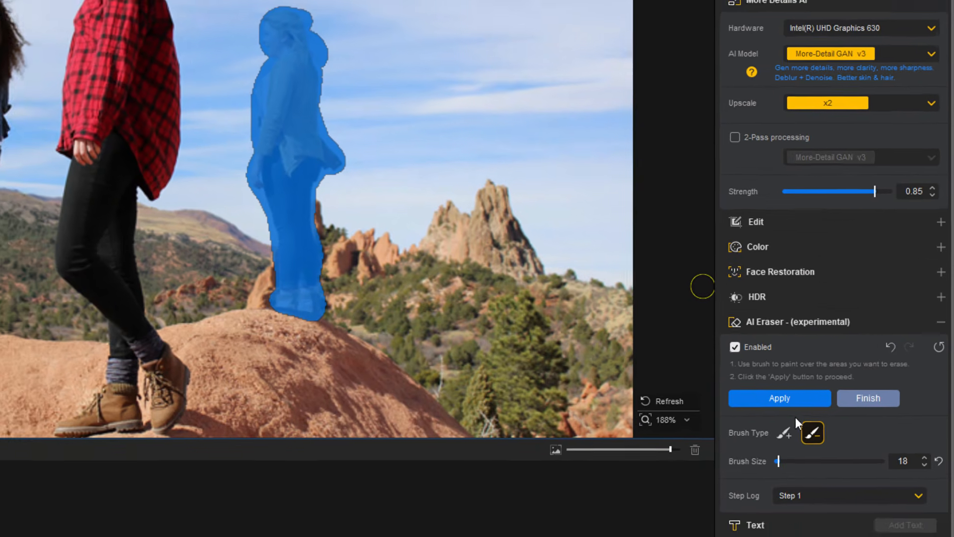
# Step: Paint the rest of the mask over the woman in the denim jacket and erase both masked women
pyautogui.click(784, 433)
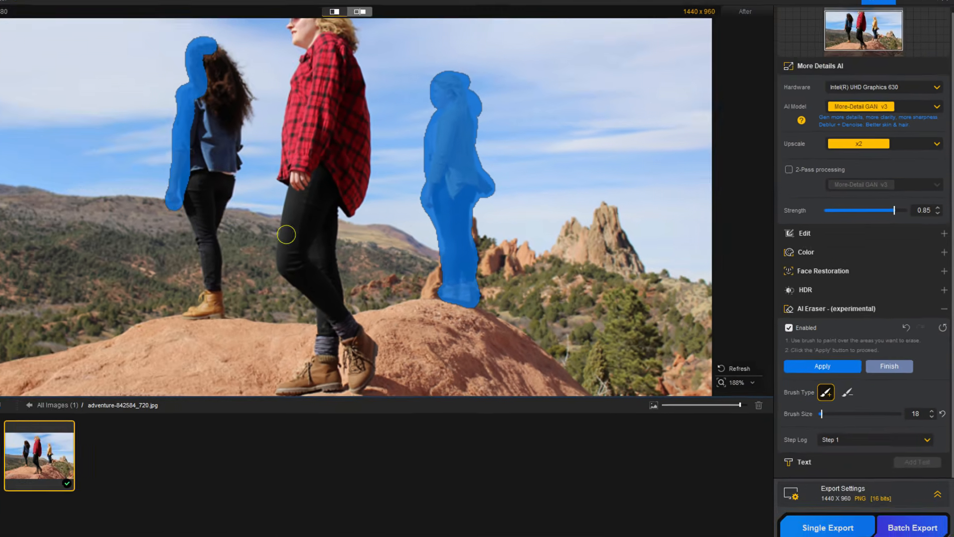
pyautogui.moveTo(240, 193)
pyautogui.mouseDown()
pyautogui.moveTo(265, 283)
pyautogui.moveTo(252, 307)
pyautogui.moveTo(276, 309)
pyautogui.moveTo(268, 232)
pyautogui.moveTo(307, 113)
pyautogui.moveTo(295, 81)
pyautogui.moveTo(274, 66)
pyautogui.moveTo(261, 77)
pyautogui.moveTo(281, 88)
pyautogui.moveTo(291, 124)
pyautogui.moveTo(281, 154)
pyautogui.moveTo(269, 89)
pyautogui.moveTo(256, 112)
pyautogui.moveTo(253, 169)
pyautogui.moveTo(255, 190)
pyautogui.moveTo(271, 109)
pyautogui.moveTo(266, 220)
pyautogui.moveTo(261, 185)
pyautogui.mouseUp()
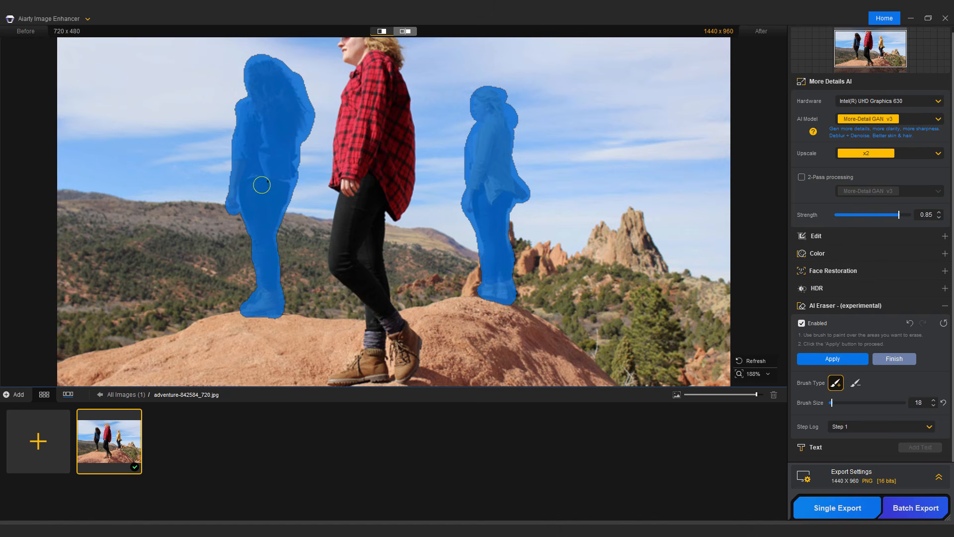
pyautogui.click(837, 359)
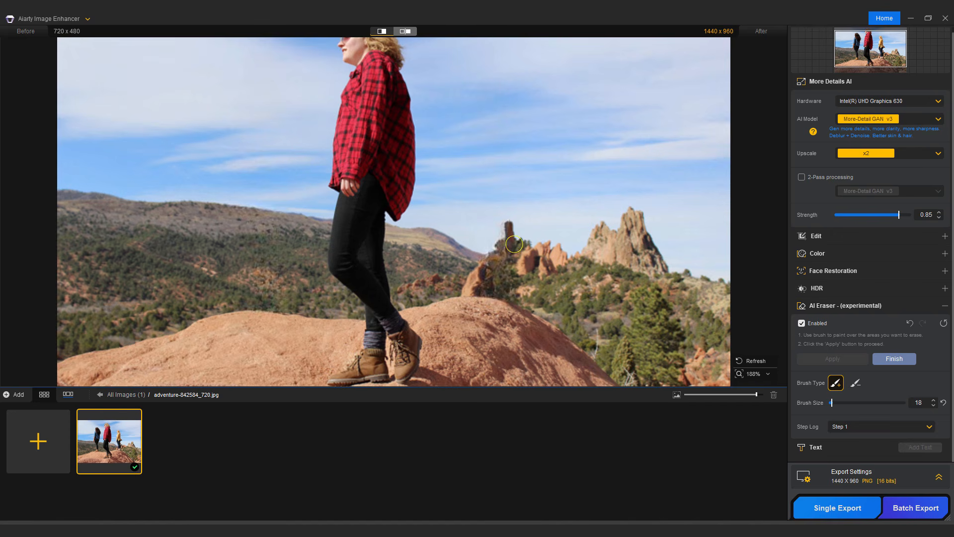
# Step: Mask and erase the leftover dark column rising above the rocks where the woman in yellow stood
pyautogui.moveTo(505, 221); pyautogui.dragTo(509, 253)
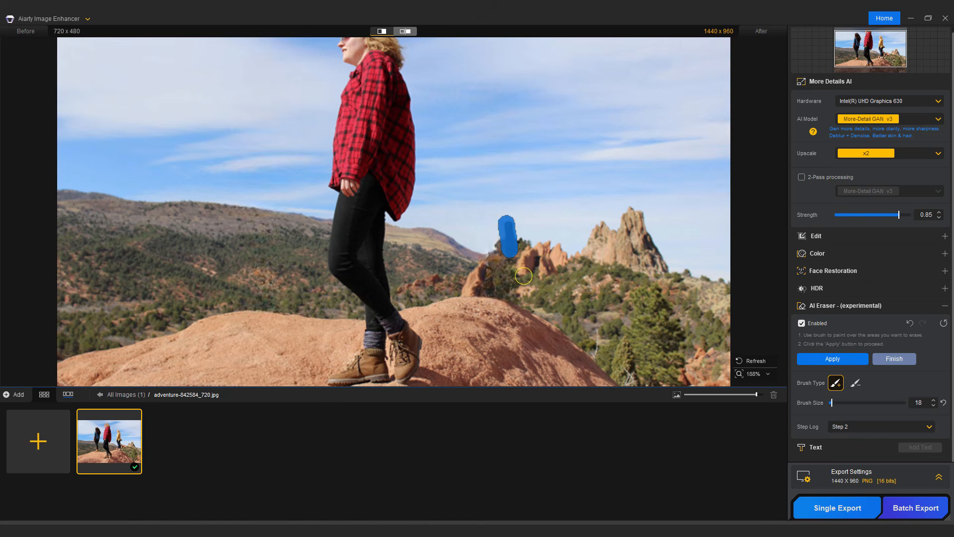
pyautogui.click(827, 360)
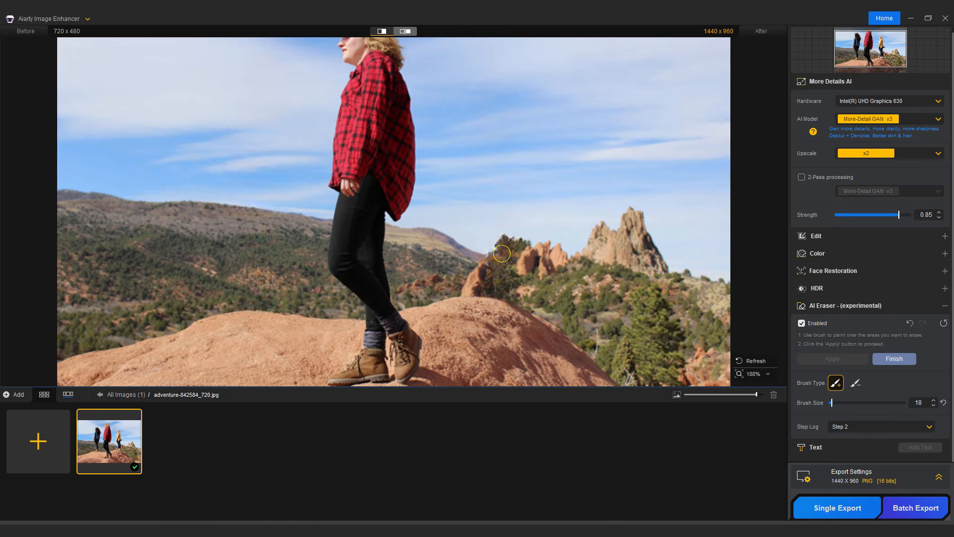
pyautogui.scroll(-3, 492, 252)
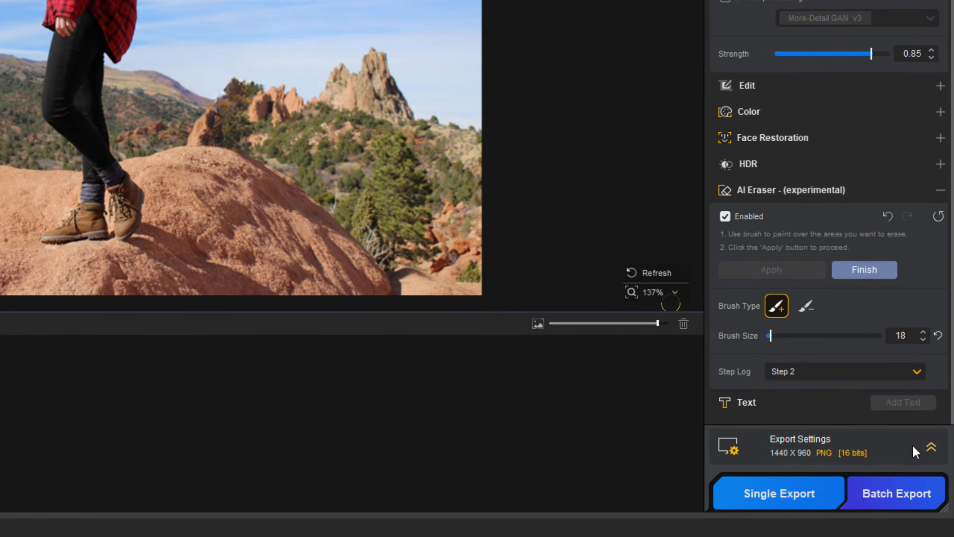
# Step: Choose PNG [16 bits] as the export format and export the single edited image
pyautogui.click(931, 447)
pyautogui.click(807, 332)
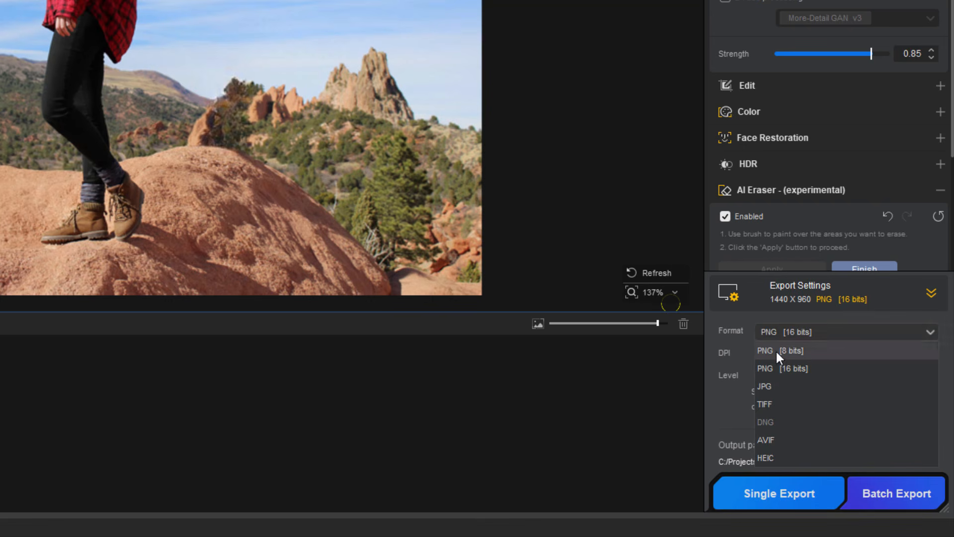
pyautogui.click(778, 368)
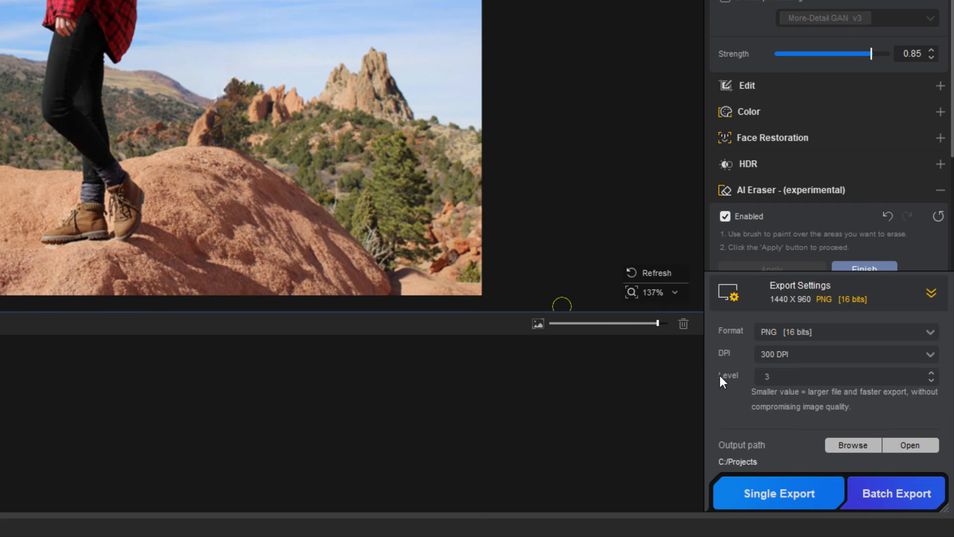
pyautogui.click(773, 488)
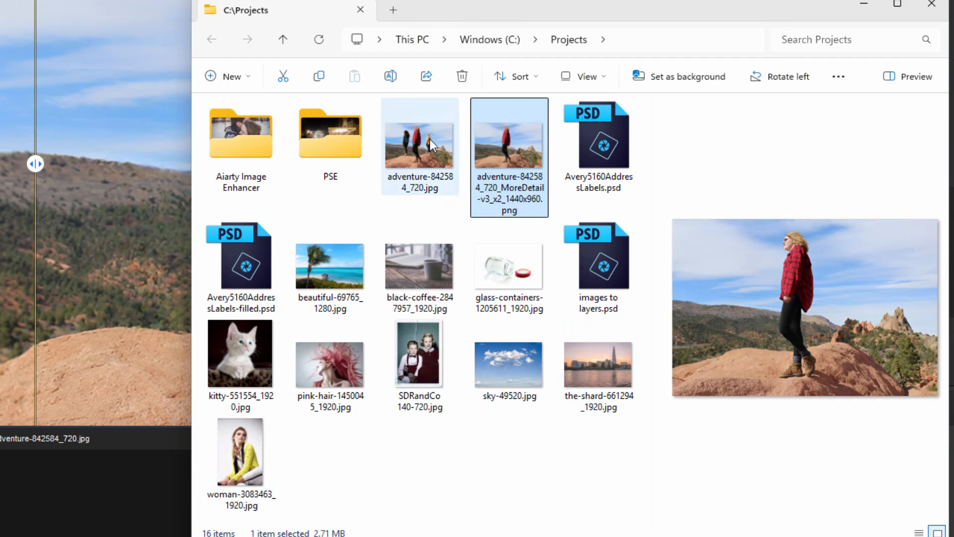
# Step: Compare the original adventure photo with the exported PNG in the Projects folder
pyautogui.click(430, 144)
pyautogui.click(517, 148)
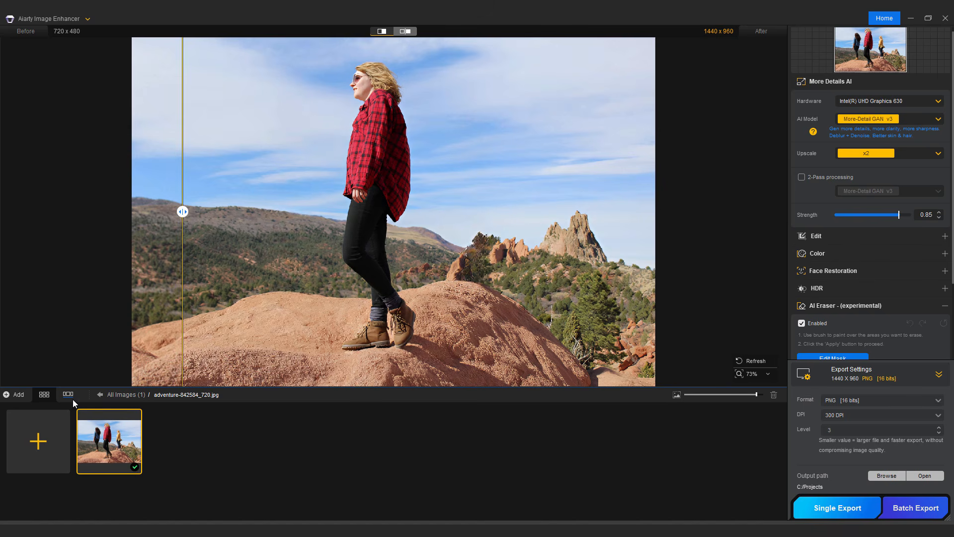
# Step: Add the old portrait SDRandCo 140-720.jpg from the Projects folder to the images to process
pyautogui.click(41, 442)
pyautogui.moveTo(434, 76); pyautogui.dragTo(565, 145)
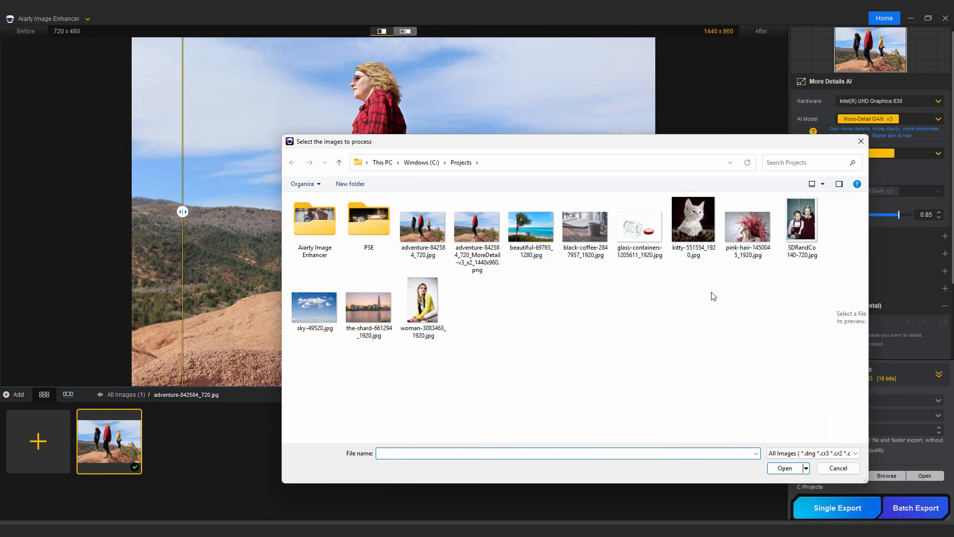
pyautogui.click(803, 224)
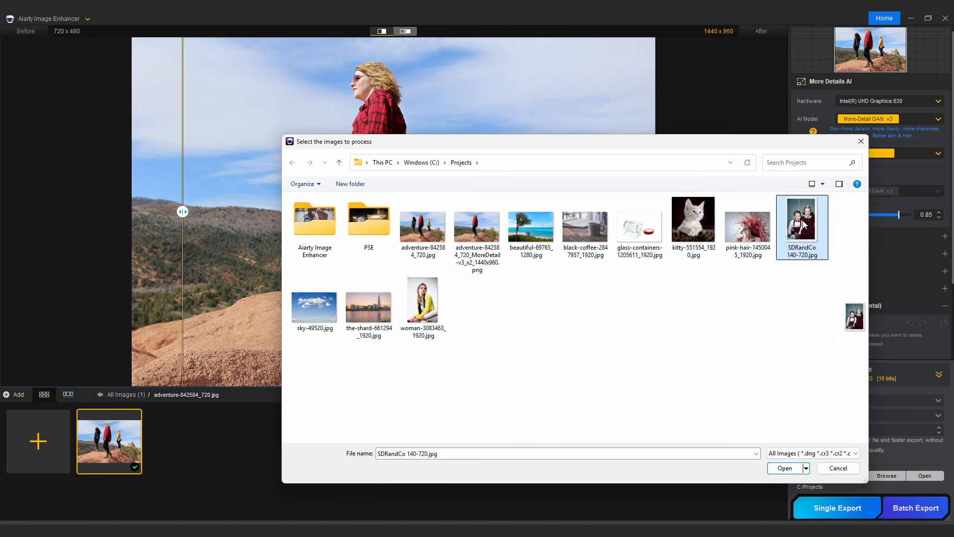
pyautogui.click(782, 467)
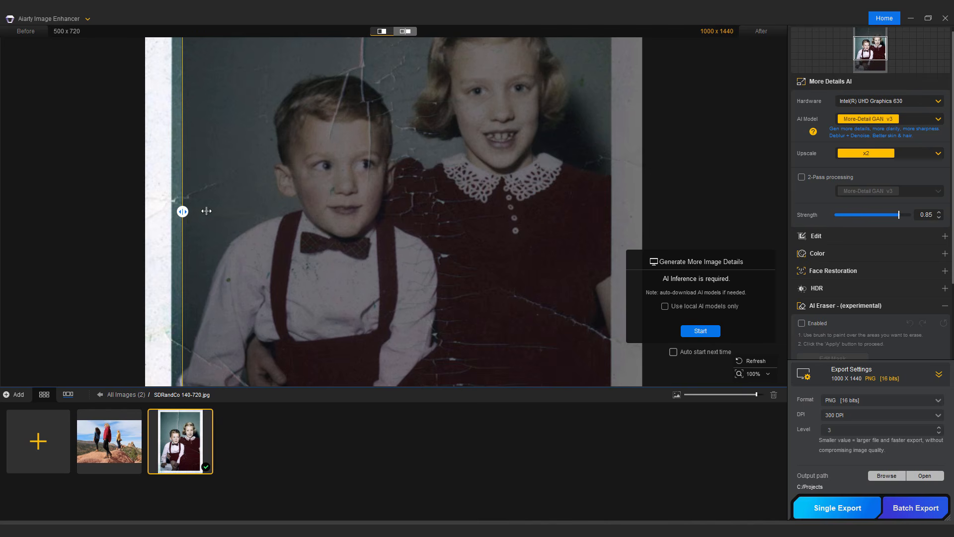
# Step: Set the AI model to AIGCsmooth v3, run the AI inference on the portrait, and compare the result with the original
pyautogui.moveTo(206, 210); pyautogui.dragTo(636, 201)
pyautogui.moveTo(452, 181); pyautogui.dragTo(445, 245)
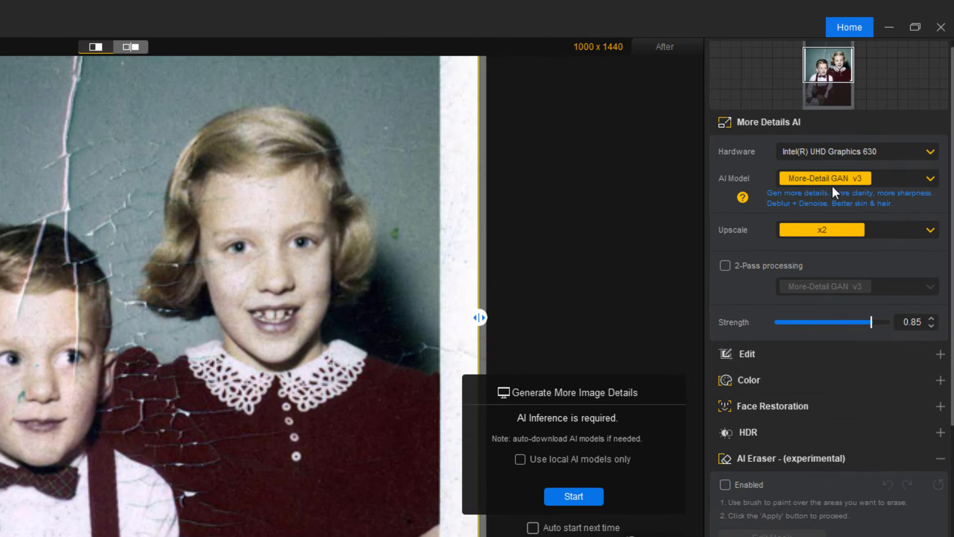
pyautogui.click(927, 178)
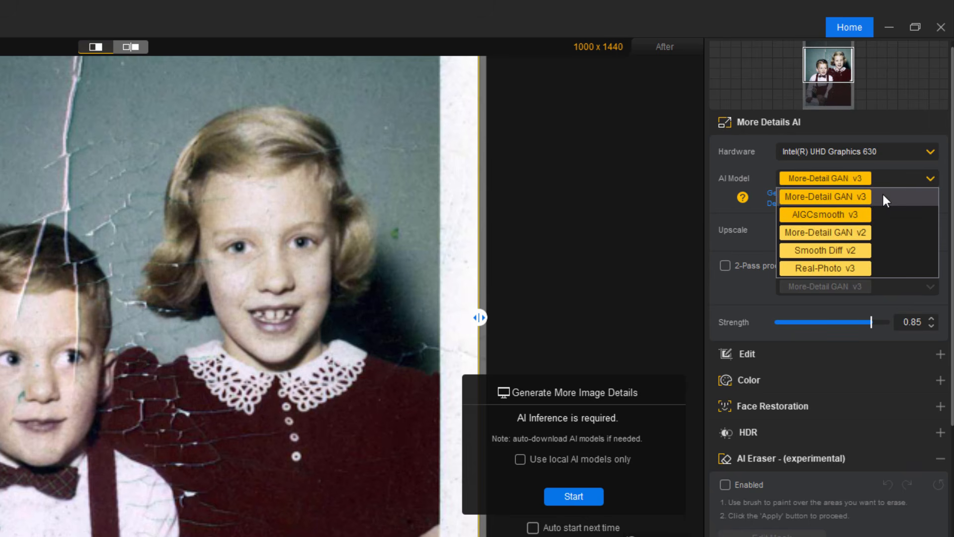
pyautogui.click(815, 216)
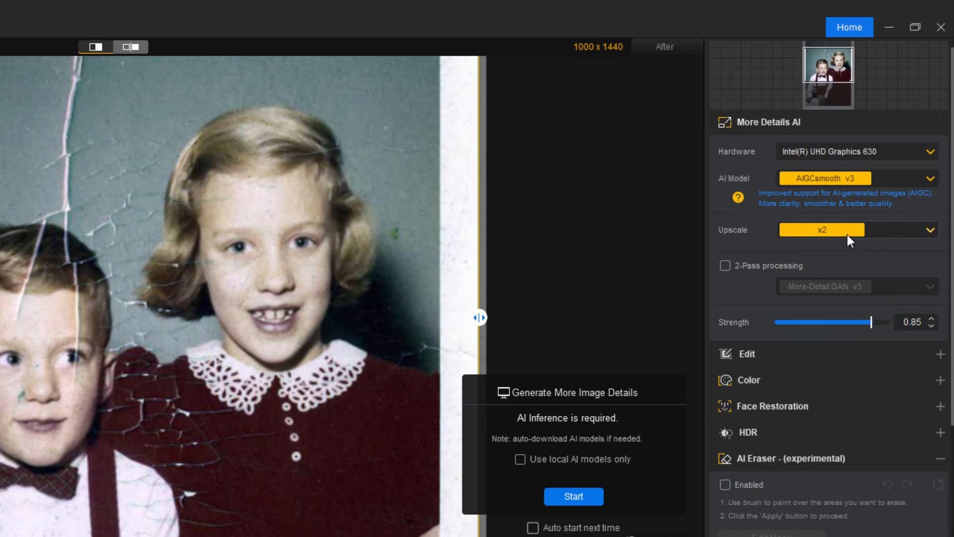
pyautogui.click(576, 493)
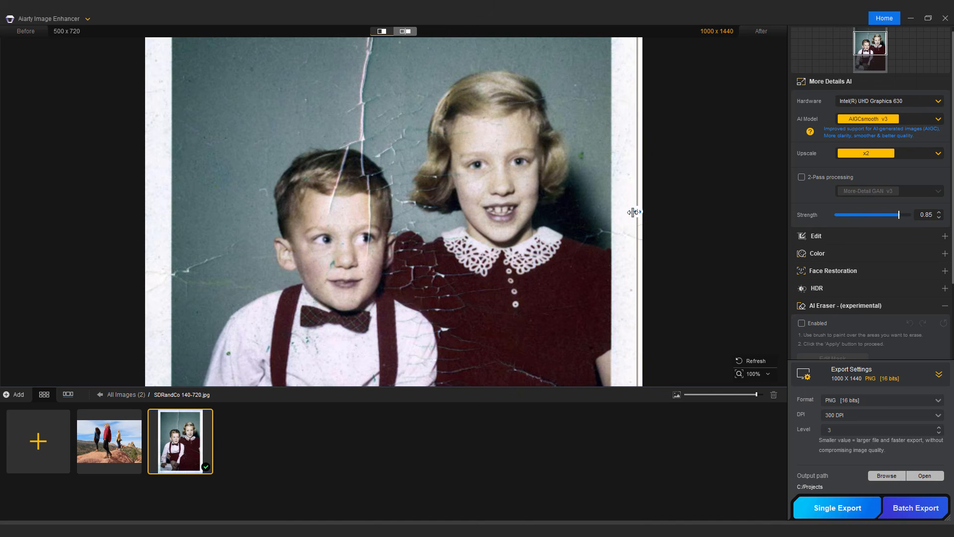
pyautogui.moveTo(632, 212); pyautogui.dragTo(221, 201)
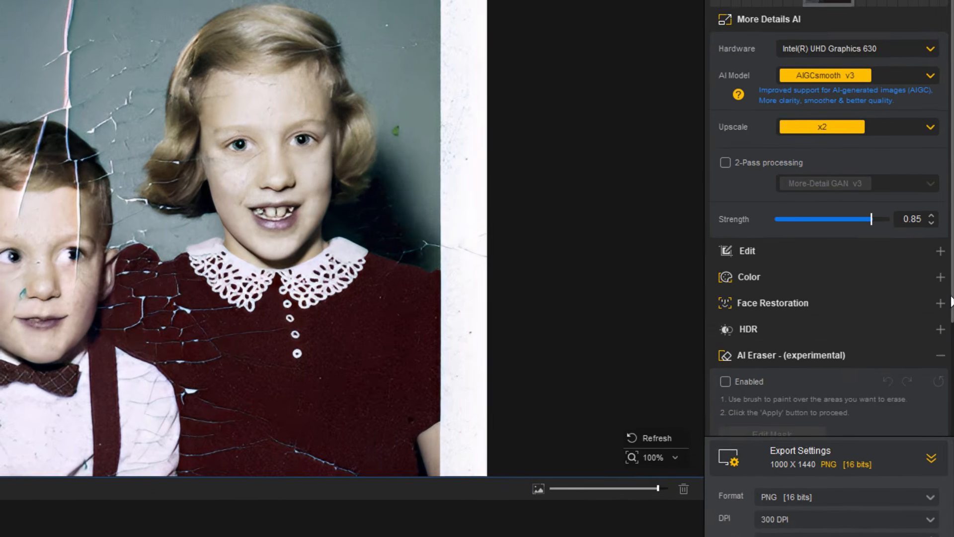
# Step: Enable the AI Eraser for the portrait and reduce the mask brush size to 5
pyautogui.scroll(-2, 950, 376)
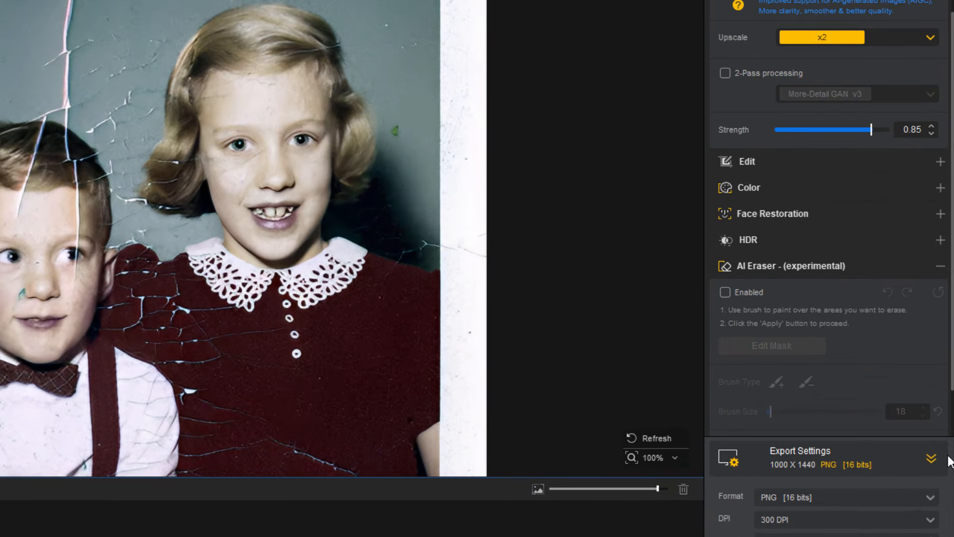
pyautogui.click(932, 458)
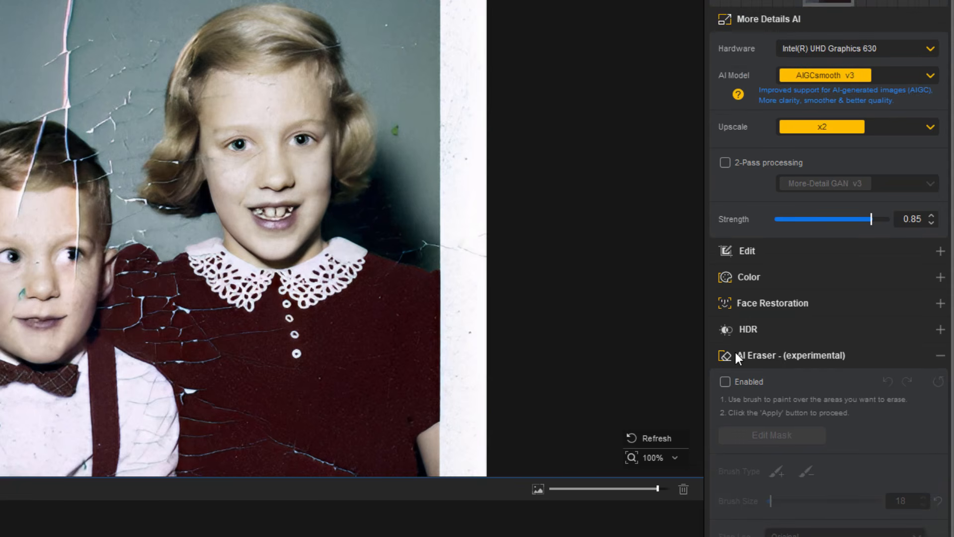
pyautogui.click(725, 381)
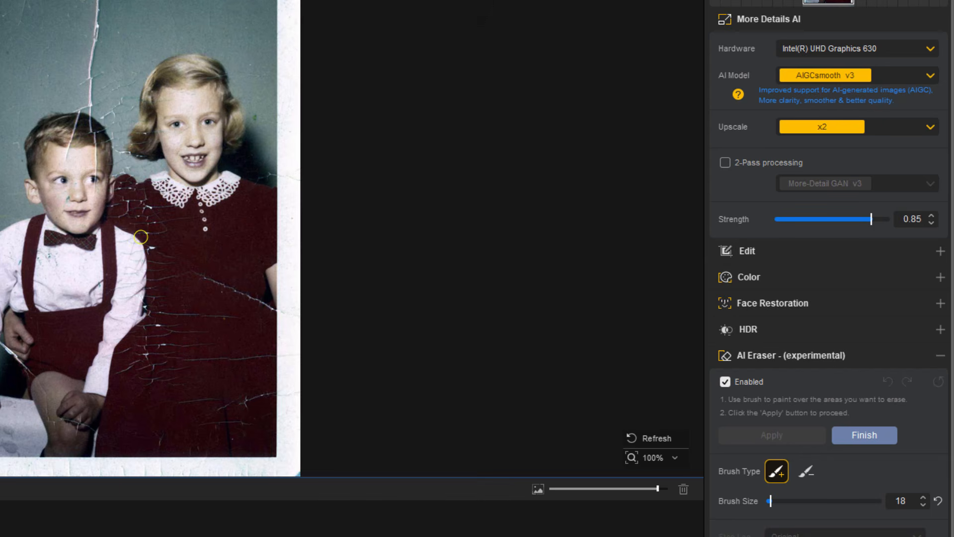
pyautogui.scroll(5, 102, 257)
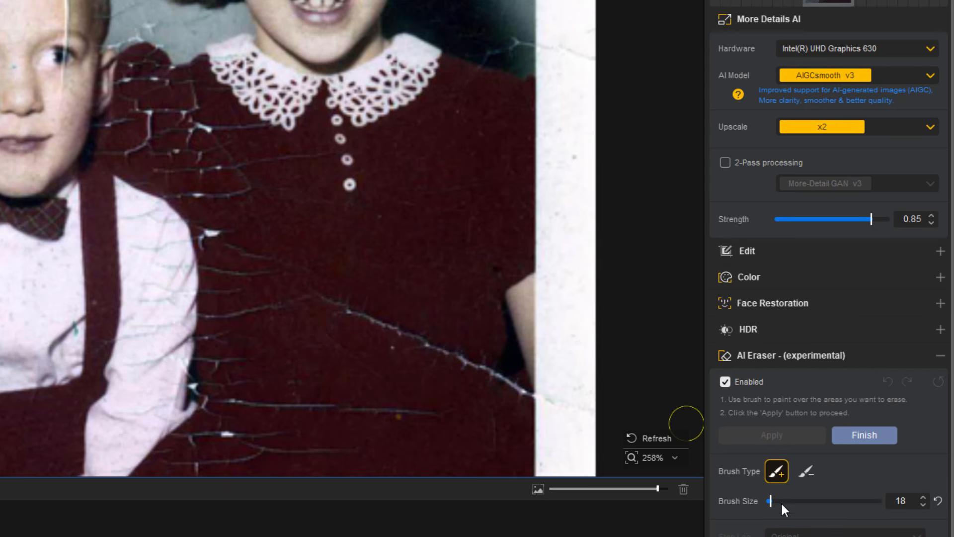
pyautogui.click(923, 502)
pyautogui.click(923, 502)
pyautogui.click(923, 502)
pyautogui.click(923, 502)
pyautogui.click(923, 502)
pyautogui.click(923, 503)
pyautogui.click(923, 502)
# Step: Mask the cracks on the girl's dress beside the boy's shoulder, the mark on her collar and the crack beyond her far shoulder
pyautogui.moveTo(192, 228)
pyautogui.mouseDown()
pyautogui.moveTo(227, 234)
pyautogui.moveTo(201, 245)
pyautogui.moveTo(317, 273)
pyautogui.mouseUp()
pyautogui.moveTo(257, 271); pyautogui.dragTo(203, 267)
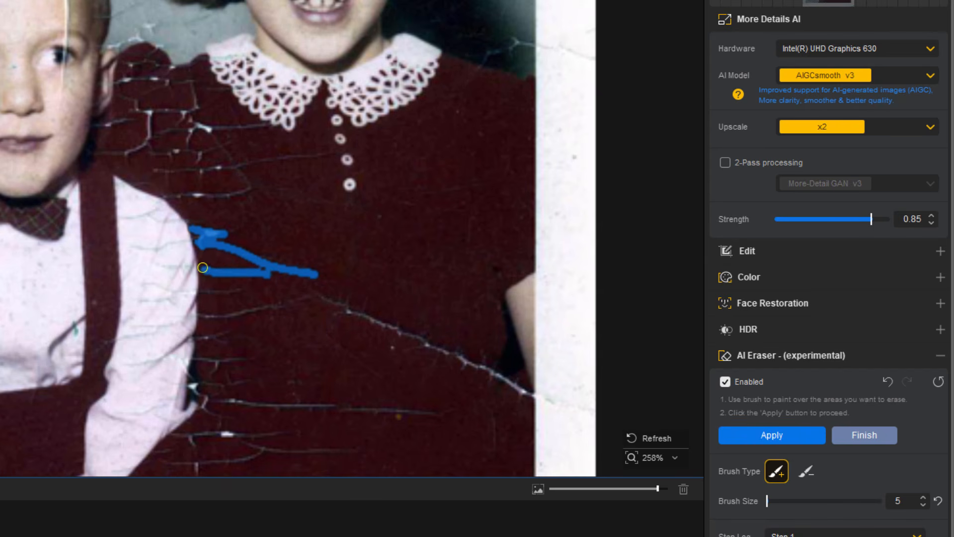
pyautogui.moveTo(248, 191)
pyautogui.mouseDown()
pyautogui.moveTo(170, 200)
pyautogui.moveTo(176, 171)
pyautogui.moveTo(249, 162)
pyautogui.moveTo(204, 182)
pyautogui.mouseUp()
pyautogui.moveTo(252, 181)
pyautogui.mouseDown()
pyautogui.moveTo(194, 128)
pyautogui.moveTo(268, 128)
pyautogui.mouseUp()
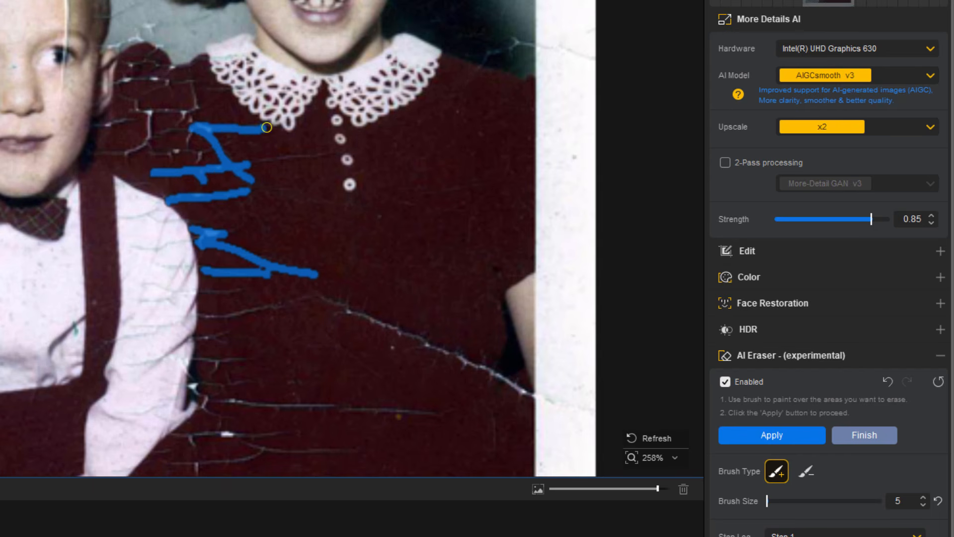
pyautogui.moveTo(246, 167); pyautogui.dragTo(331, 151)
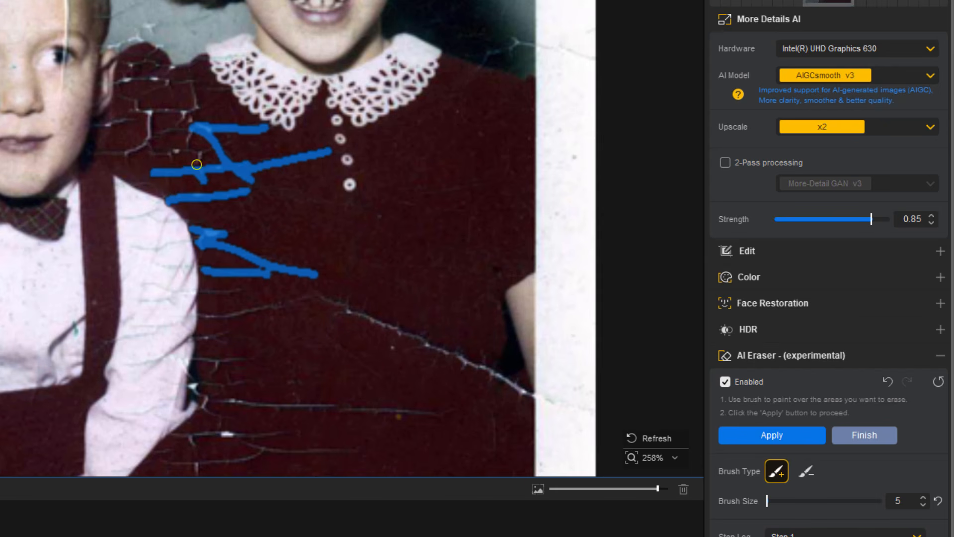
pyautogui.moveTo(198, 159)
pyautogui.mouseDown()
pyautogui.moveTo(204, 154)
pyautogui.moveTo(159, 155)
pyautogui.moveTo(149, 143)
pyautogui.moveTo(130, 150)
pyautogui.moveTo(162, 132)
pyautogui.moveTo(144, 143)
pyautogui.moveTo(142, 118)
pyautogui.moveTo(180, 109)
pyautogui.moveTo(155, 132)
pyautogui.moveTo(188, 149)
pyautogui.moveTo(192, 83)
pyautogui.moveTo(214, 90)
pyautogui.moveTo(177, 84)
pyautogui.mouseUp()
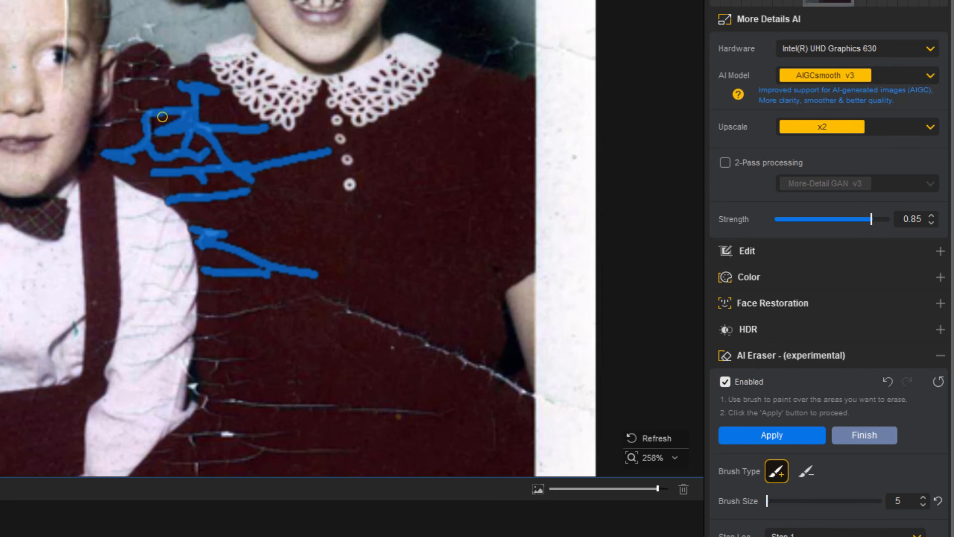
pyautogui.moveTo(240, 51); pyautogui.dragTo(219, 56)
pyautogui.moveTo(175, 79)
pyautogui.mouseDown()
pyautogui.moveTo(119, 81)
pyautogui.moveTo(121, 67)
pyautogui.moveTo(153, 54)
pyautogui.moveTo(179, 75)
pyautogui.mouseUp()
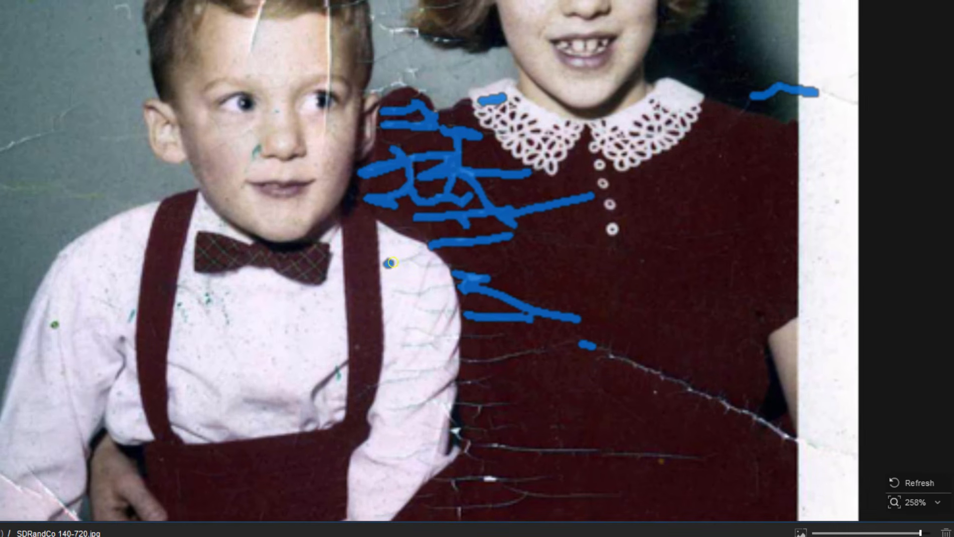
# Step: Paint the mask over the cracks running down the boy's white shirt sleeve next to the girl
pyautogui.moveTo(391, 262)
pyautogui.mouseDown()
pyautogui.moveTo(421, 253)
pyautogui.moveTo(442, 262)
pyautogui.mouseUp()
pyautogui.moveTo(450, 286); pyautogui.dragTo(384, 293)
pyautogui.moveTo(443, 304)
pyautogui.mouseDown()
pyautogui.moveTo(418, 304)
pyautogui.moveTo(448, 309)
pyautogui.moveTo(429, 322)
pyautogui.moveTo(438, 337)
pyautogui.moveTo(456, 336)
pyautogui.moveTo(407, 330)
pyautogui.moveTo(401, 353)
pyautogui.moveTo(453, 339)
pyautogui.mouseUp()
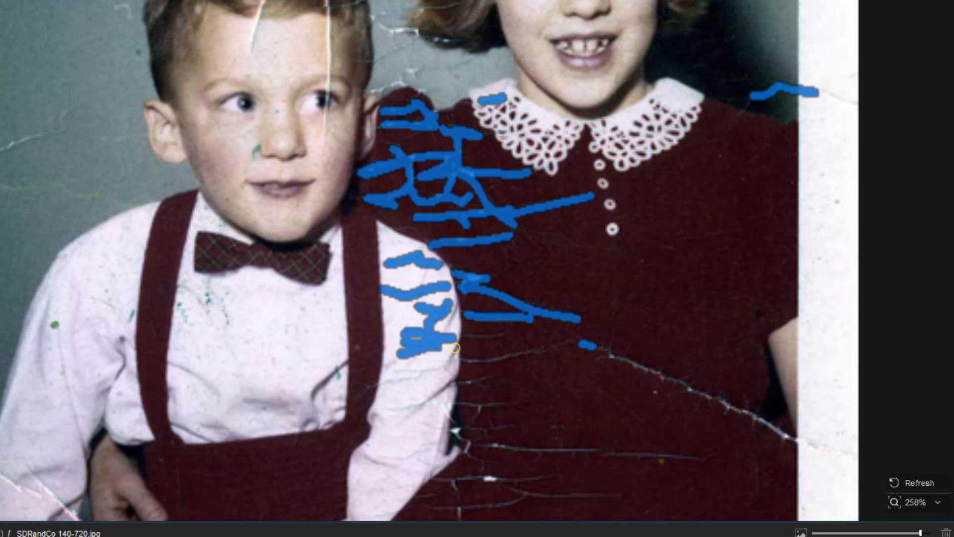
pyautogui.moveTo(446, 369)
pyautogui.mouseDown()
pyautogui.moveTo(399, 371)
pyautogui.moveTo(418, 375)
pyautogui.moveTo(382, 383)
pyautogui.moveTo(438, 373)
pyautogui.moveTo(385, 404)
pyautogui.mouseUp()
pyautogui.click(454, 358)
pyautogui.moveTo(382, 456)
pyautogui.mouseDown()
pyautogui.moveTo(433, 442)
pyautogui.moveTo(442, 403)
pyautogui.moveTo(453, 403)
pyautogui.moveTo(450, 411)
pyautogui.mouseUp()
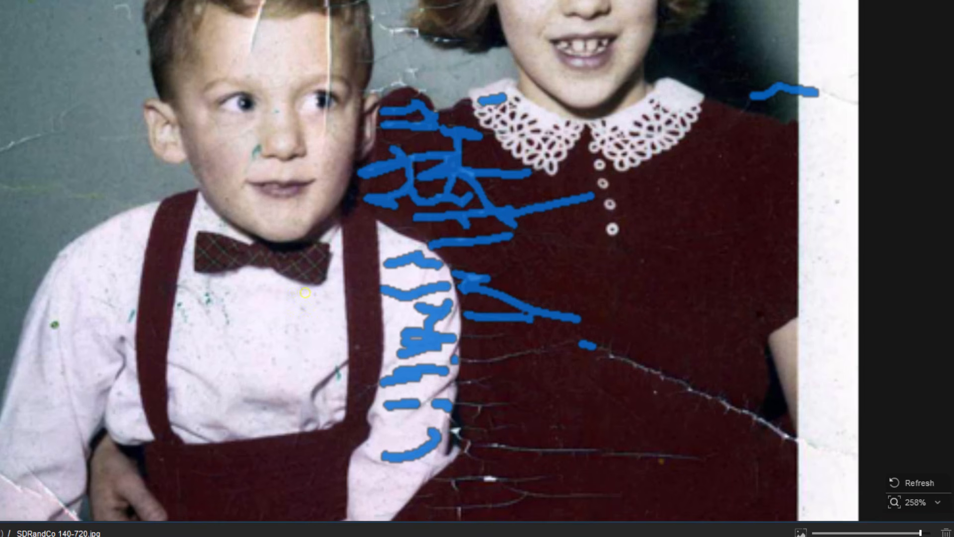
# Step: Mask the small spots on the front of the boy's white shirt below his bow tie
pyautogui.moveTo(300, 293); pyautogui.dragTo(311, 295)
pyautogui.click(301, 311)
pyautogui.click(307, 330)
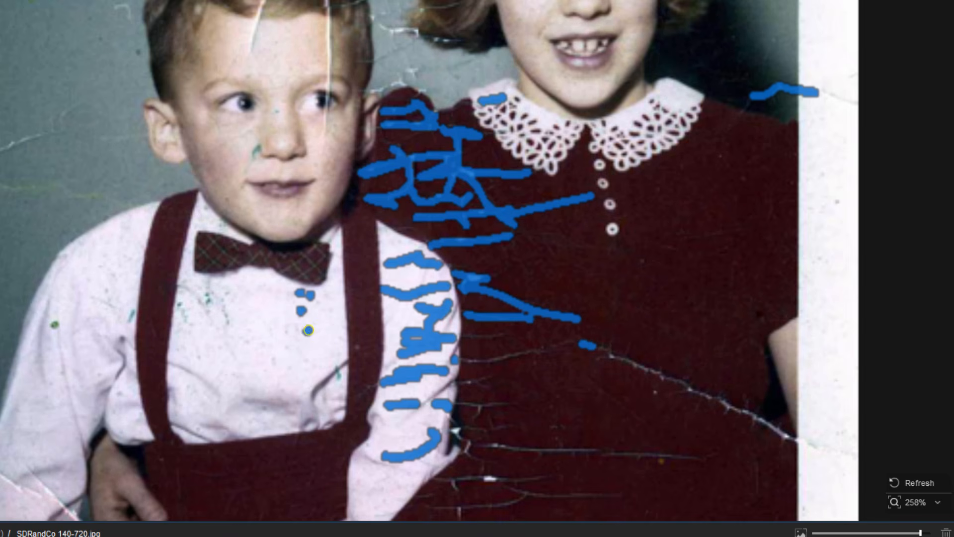
pyautogui.click(294, 327)
pyautogui.click(287, 331)
pyautogui.click(288, 349)
pyautogui.click(274, 361)
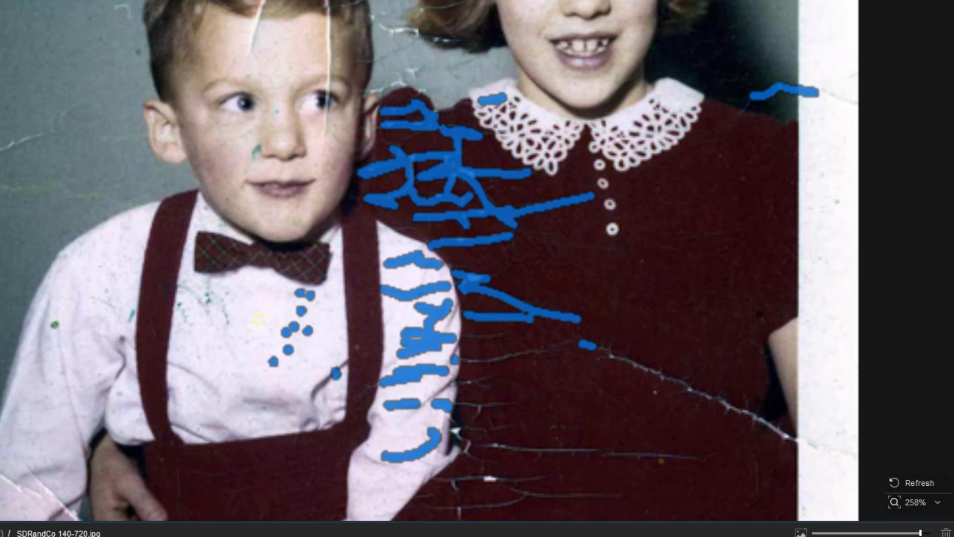